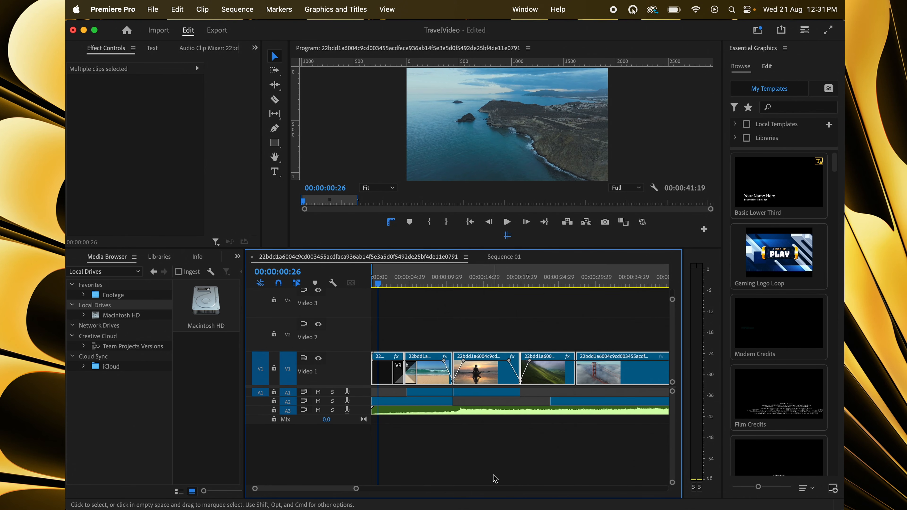
pyautogui.click(494, 479)
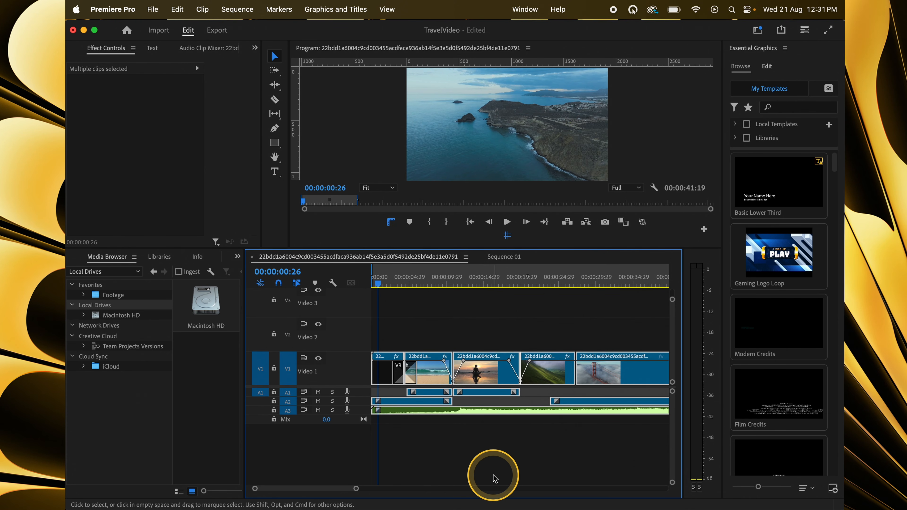
pyautogui.moveTo(391, 328); pyautogui.dragTo(639, 429)
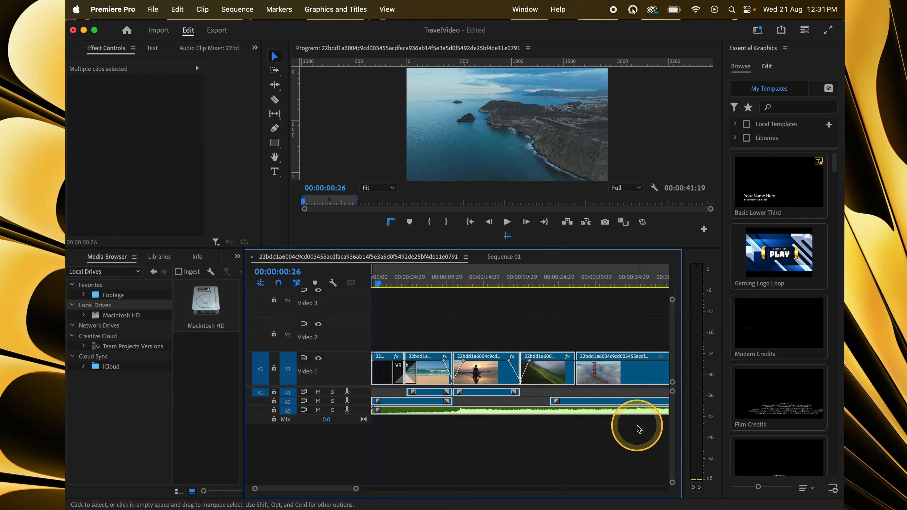
pyautogui.click(156, 10)
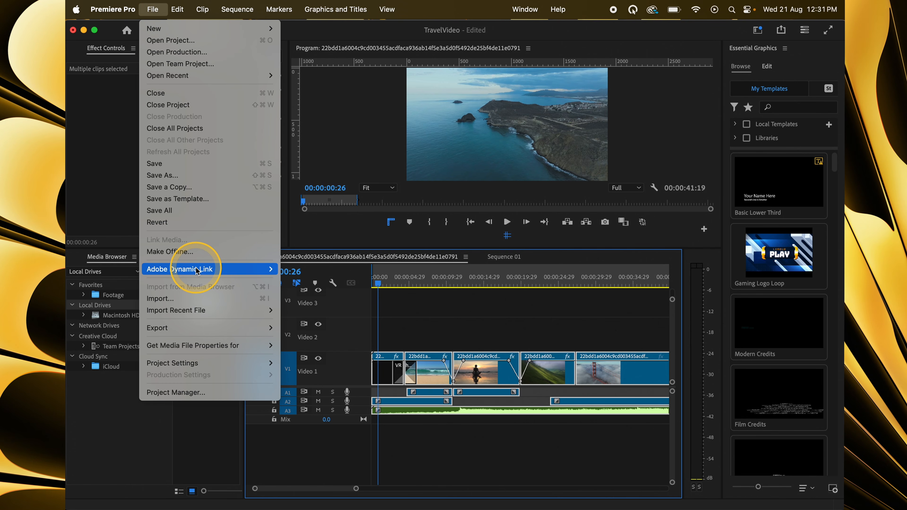
pyautogui.moveTo(198, 270)
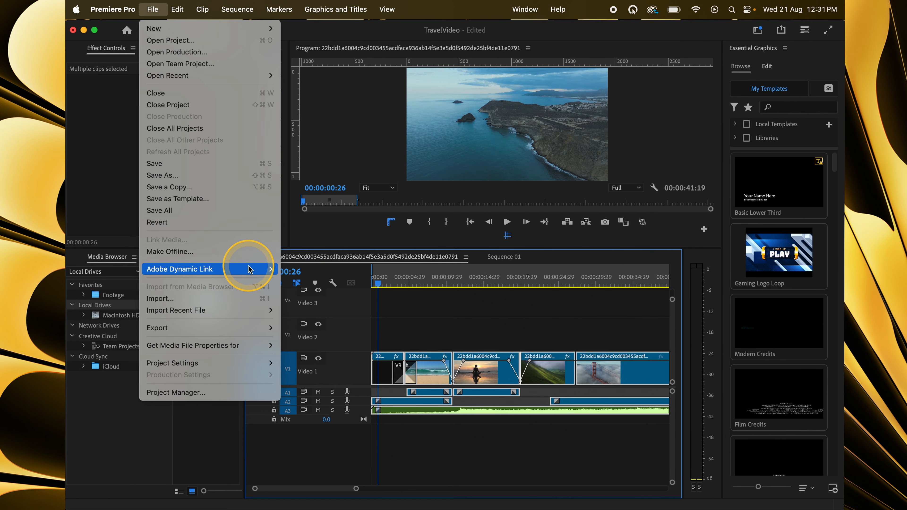
pyautogui.moveTo(250, 272)
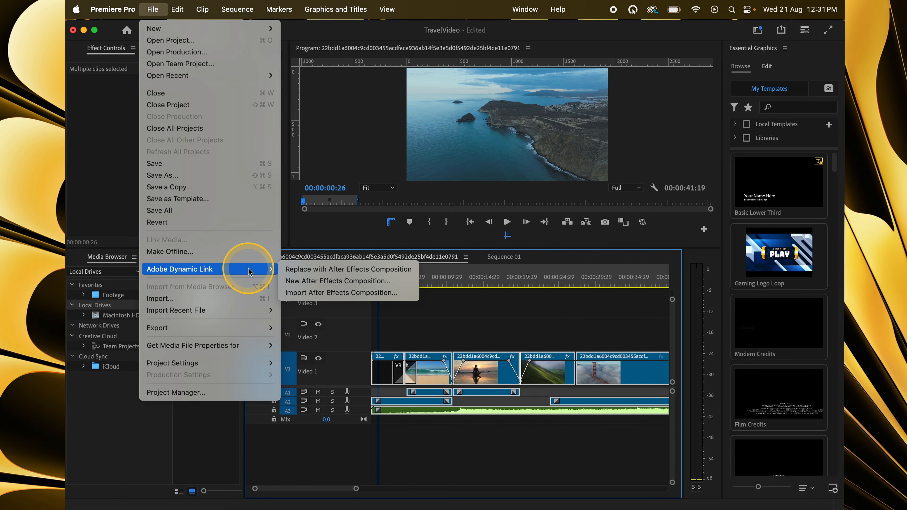
pyautogui.click(469, 322)
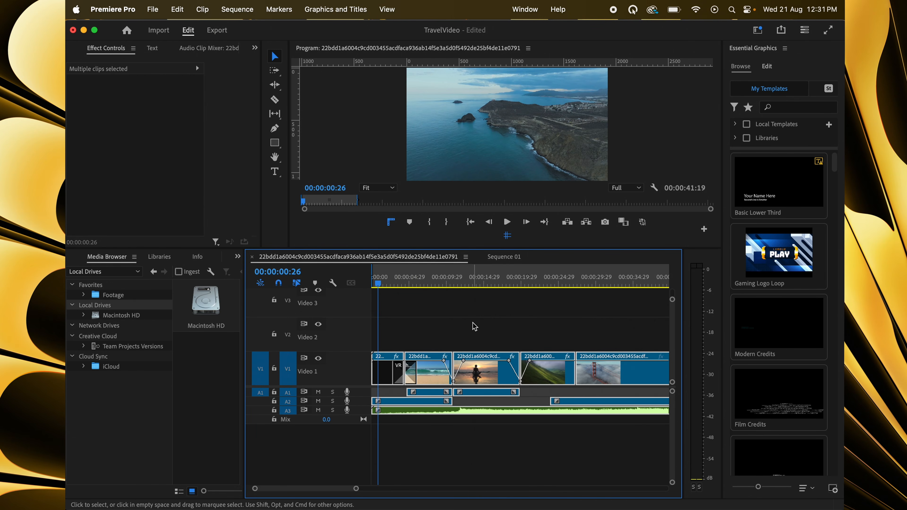
pyautogui.click(475, 327)
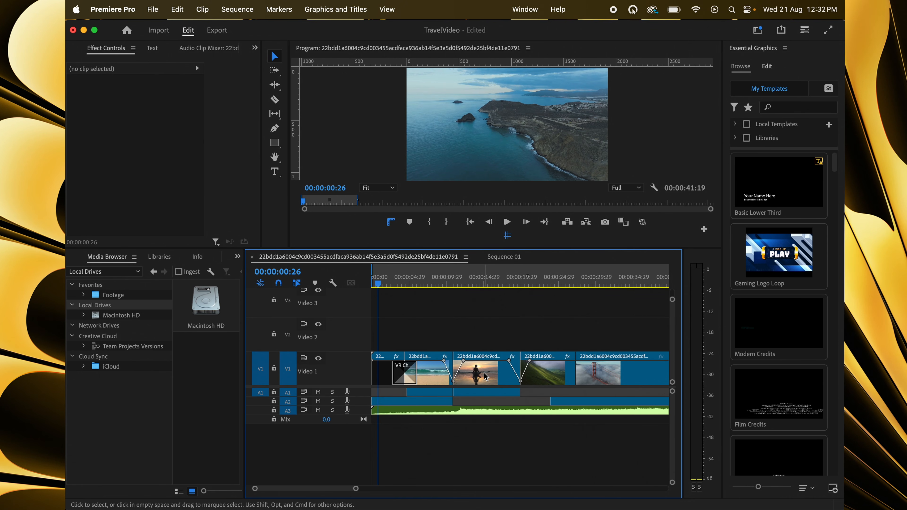
# Duplicate the beach meditation clip from Video 1 onto Video 2 and replace the copy with a linked After Effects composition.
pyautogui.click(486, 376)
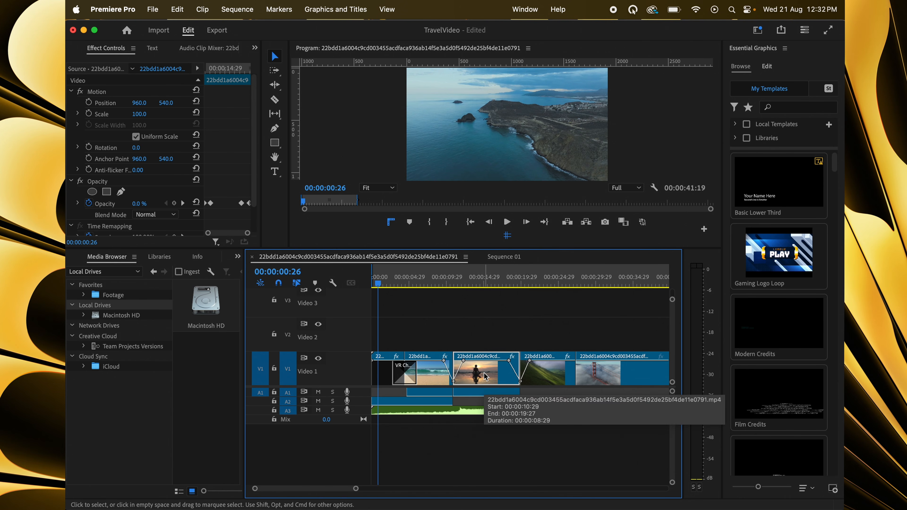
pyautogui.moveTo(486, 376); pyautogui.dragTo(482, 338)
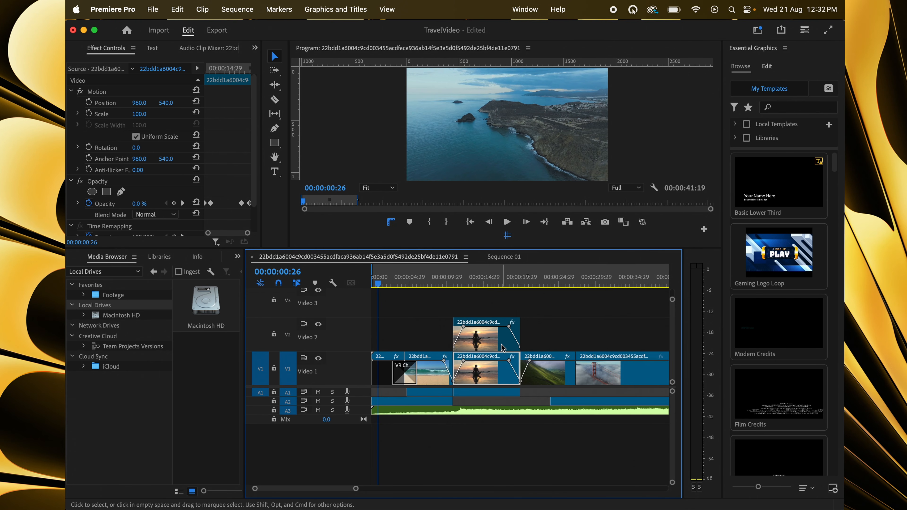
pyautogui.click(489, 344)
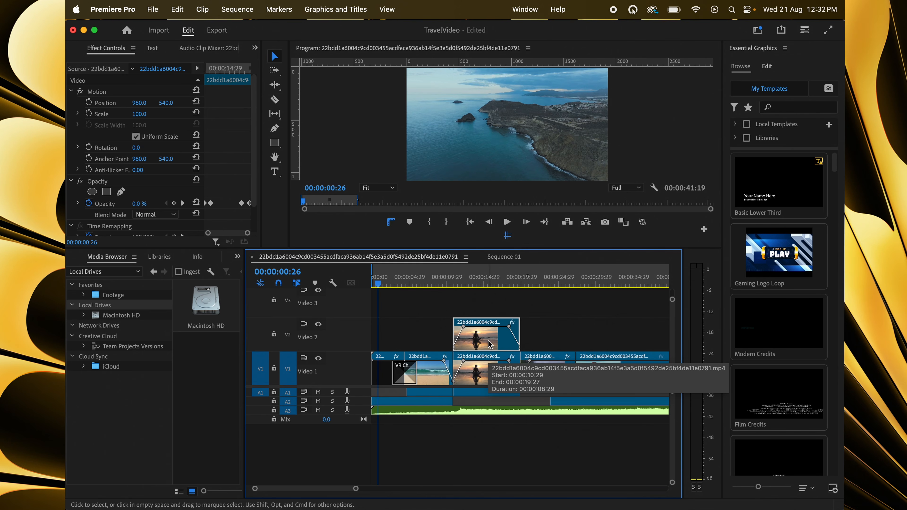
pyautogui.rightClick(489, 345)
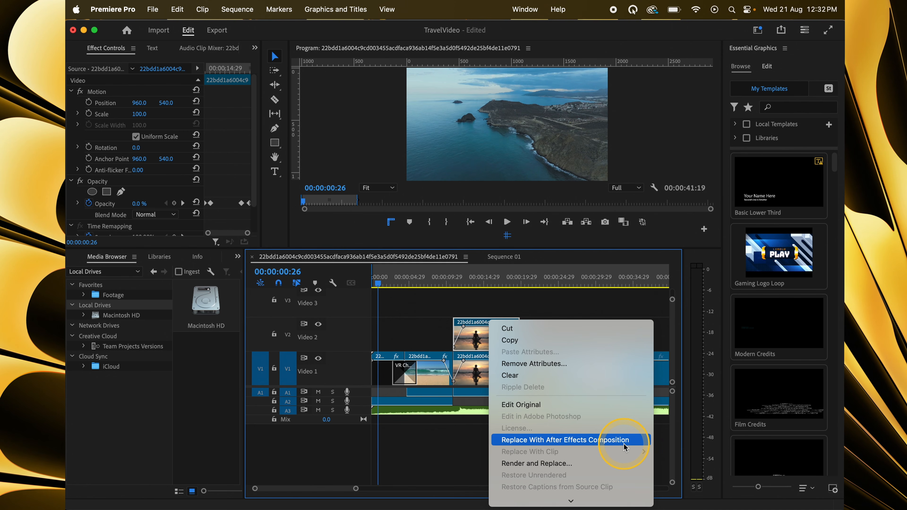
pyautogui.click(152, 9)
pyautogui.click(152, 9)
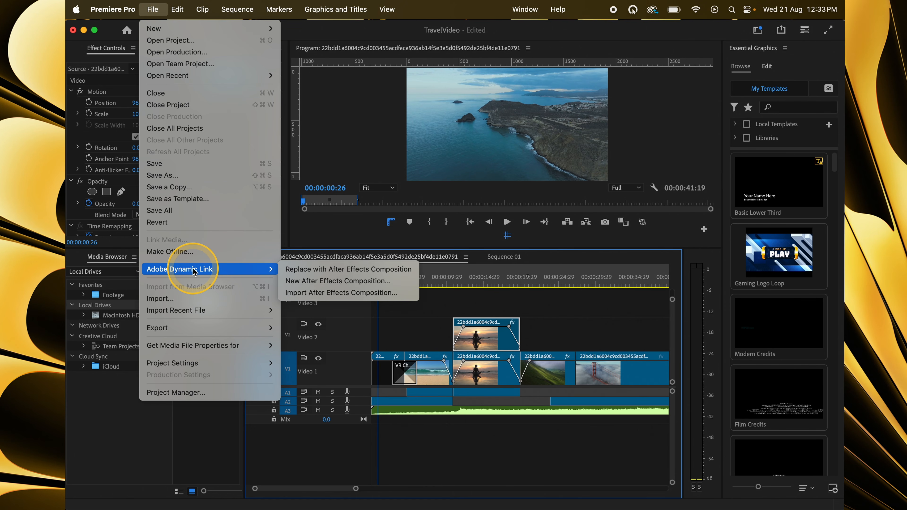
pyautogui.click(330, 280)
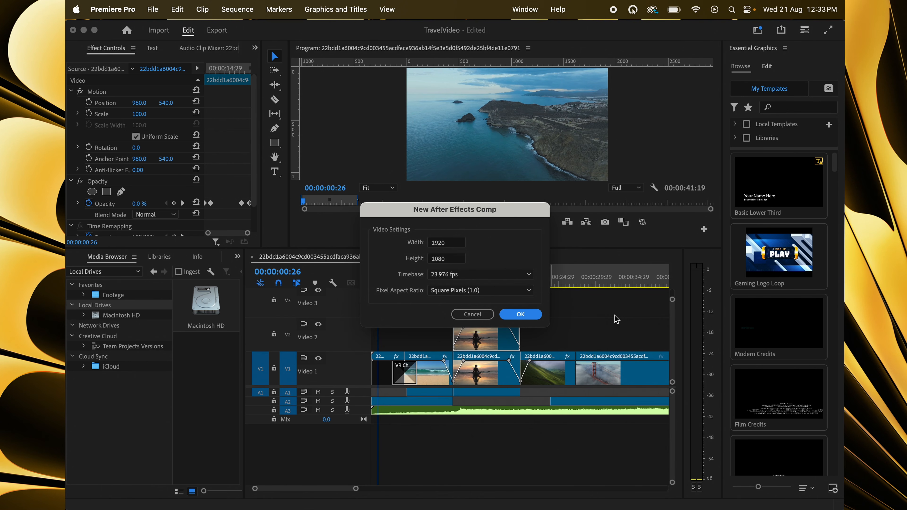
pyautogui.click(521, 315)
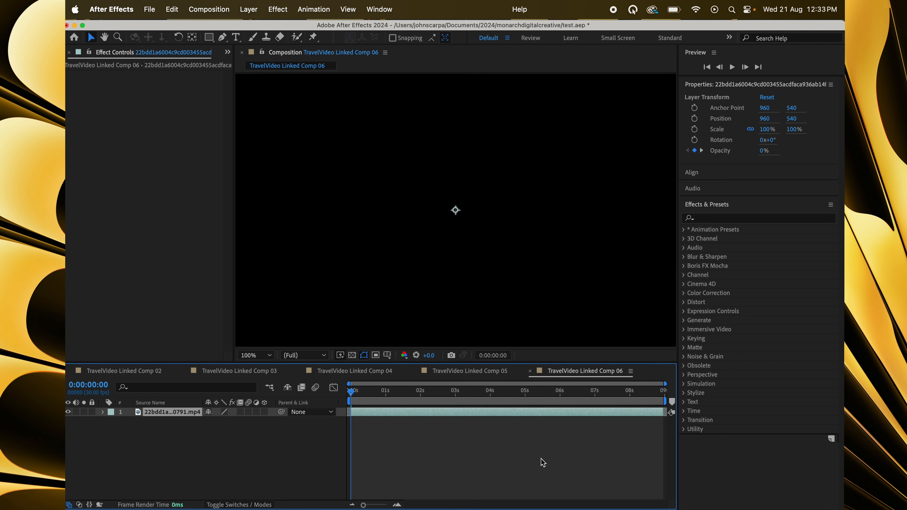
# Add the text "Paradise" to the composition at 0:00:02:07 and move it across the seated figure to position 344, 618.
pyautogui.click(359, 391)
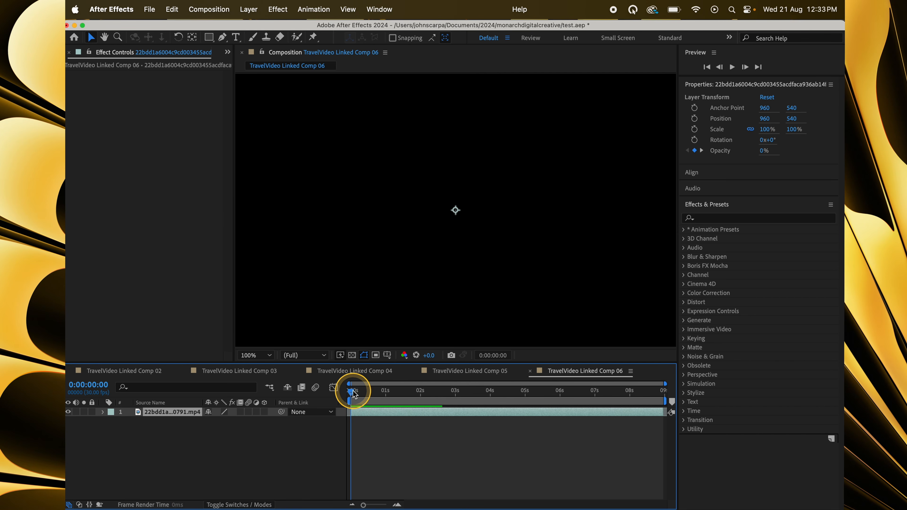
pyautogui.moveTo(362, 394); pyautogui.dragTo(431, 404)
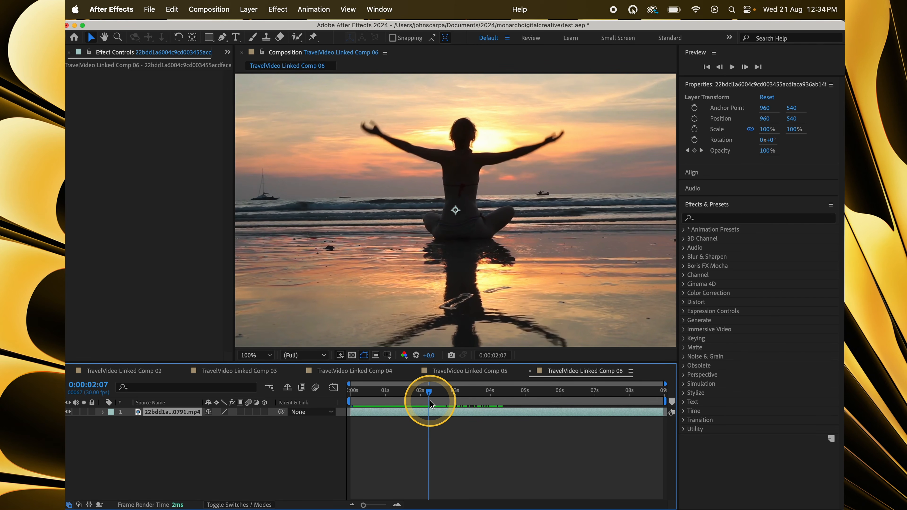
pyautogui.click(235, 37)
pyautogui.click(365, 200)
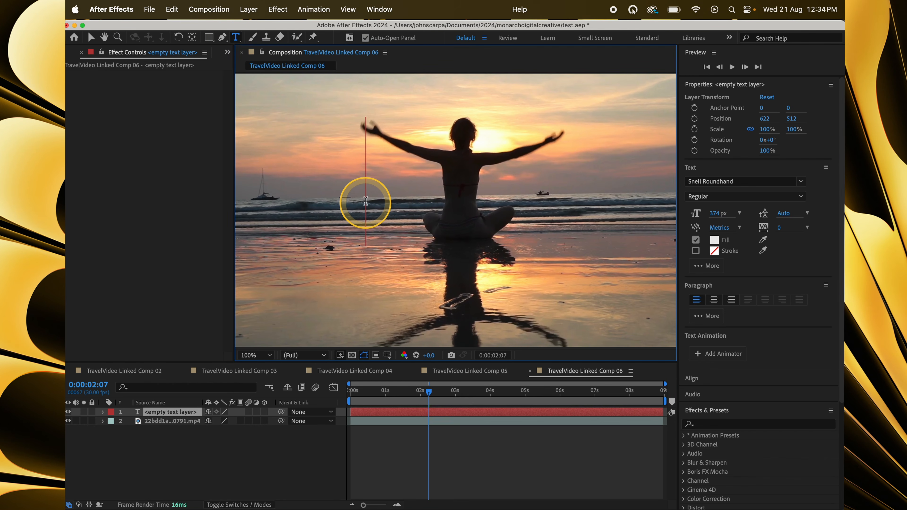
pyautogui.write('P')
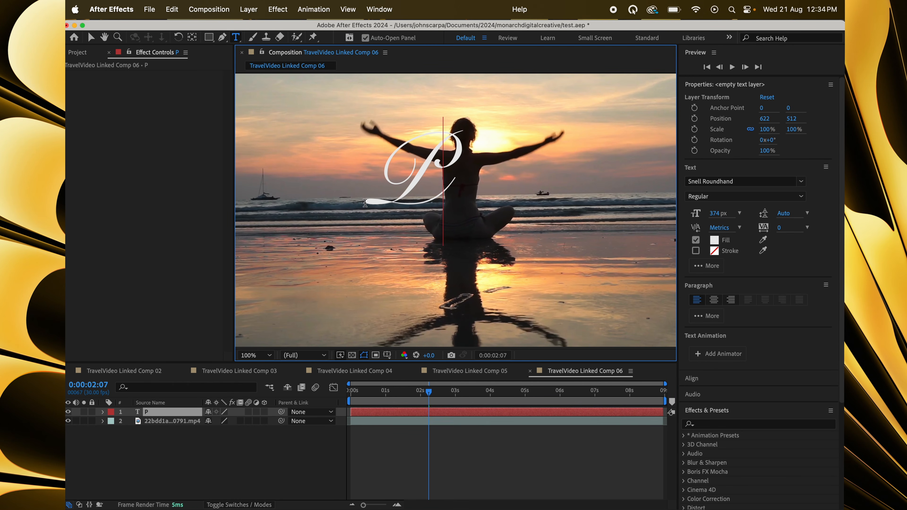
pyautogui.write('aradise')
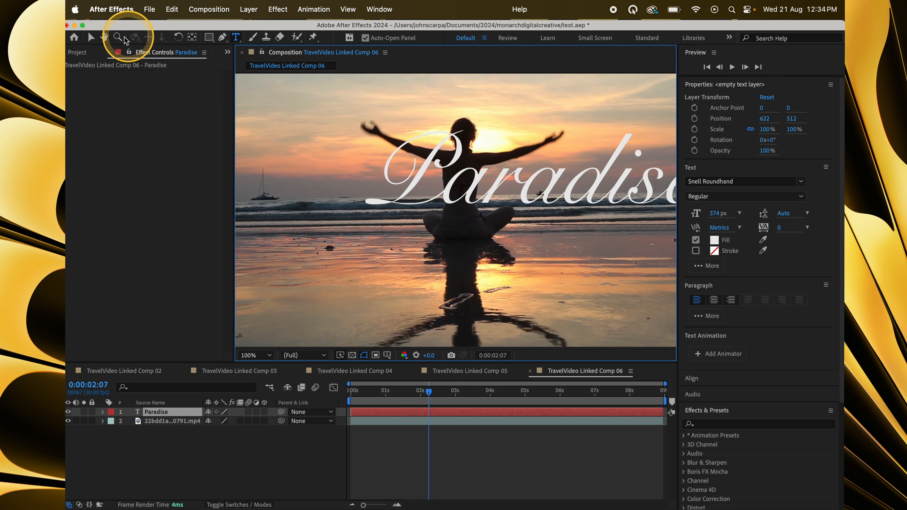
pyautogui.click(95, 37)
pyautogui.moveTo(516, 191); pyautogui.dragTo(449, 217)
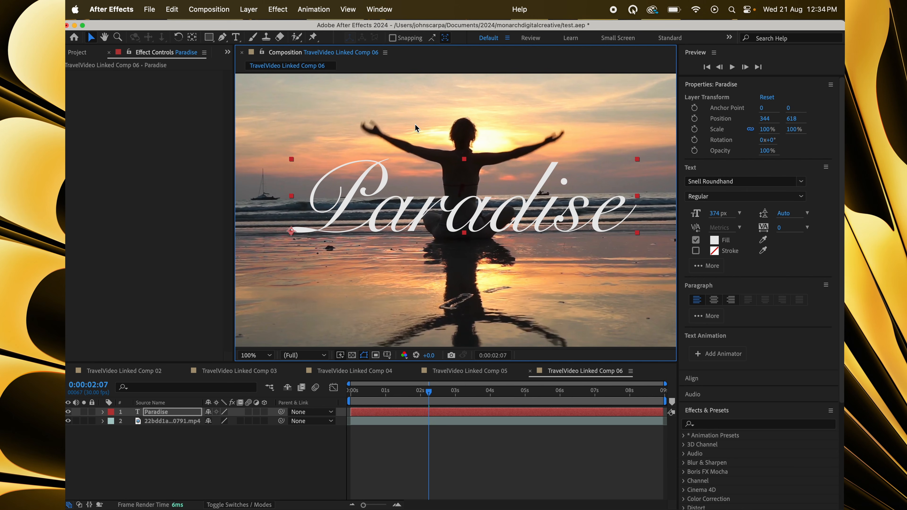
# Save the After Effects project, then preview the linked composition in the Premiere Pro sequence at 00:00:13:10.
pyautogui.click(149, 10)
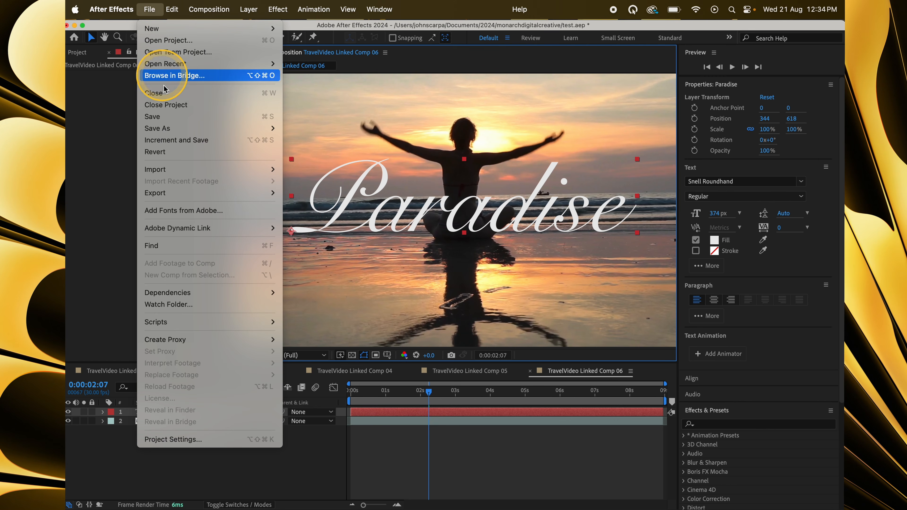
pyautogui.click(164, 115)
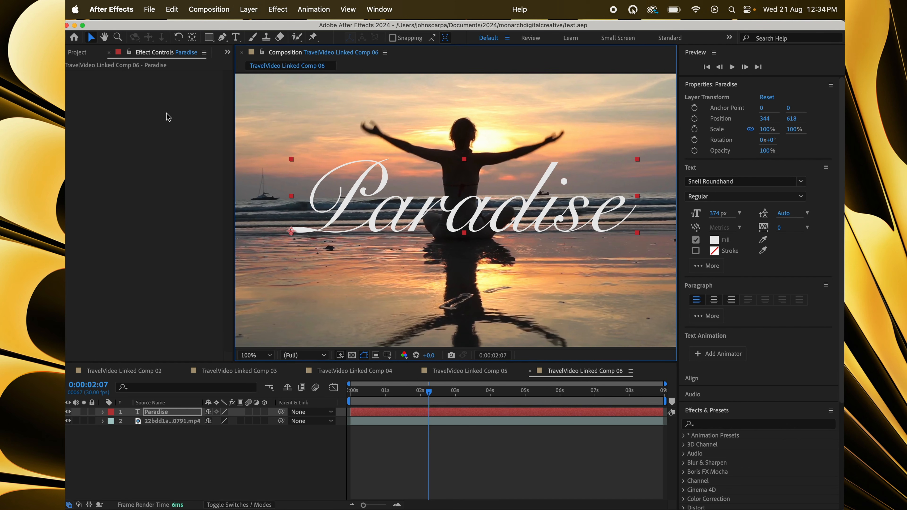
pyautogui.click(74, 25)
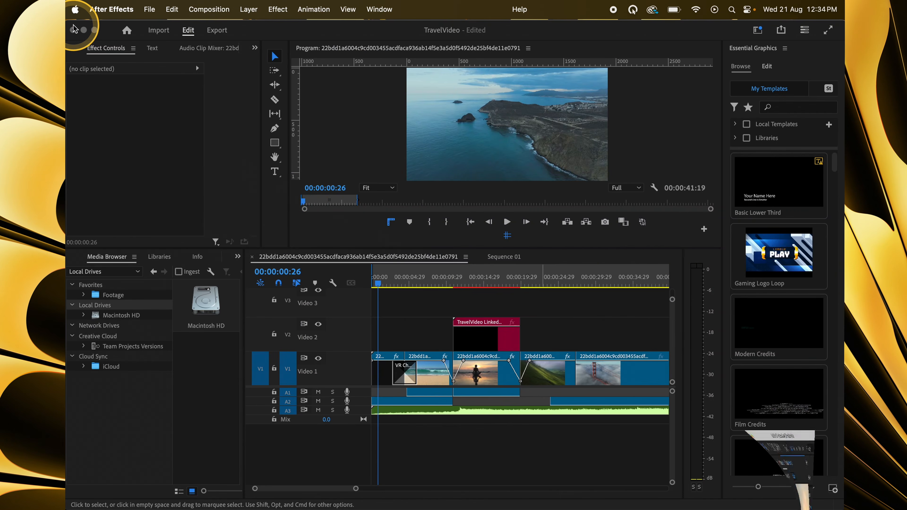
pyautogui.click(473, 282)
pyautogui.click(473, 282)
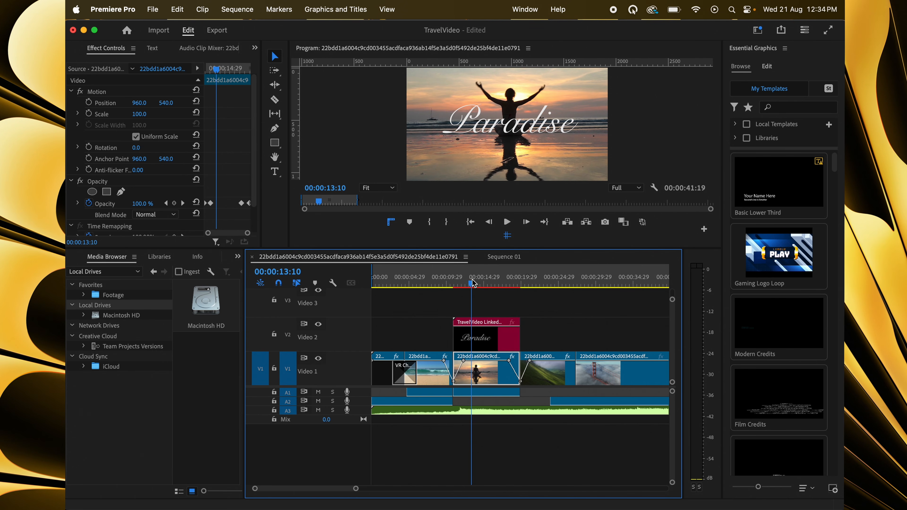
# Switch to After Effects, hide the video layer beneath the Paradise text, and save the project before returning to Premiere Pro.
pyautogui.moveTo(711, 502)
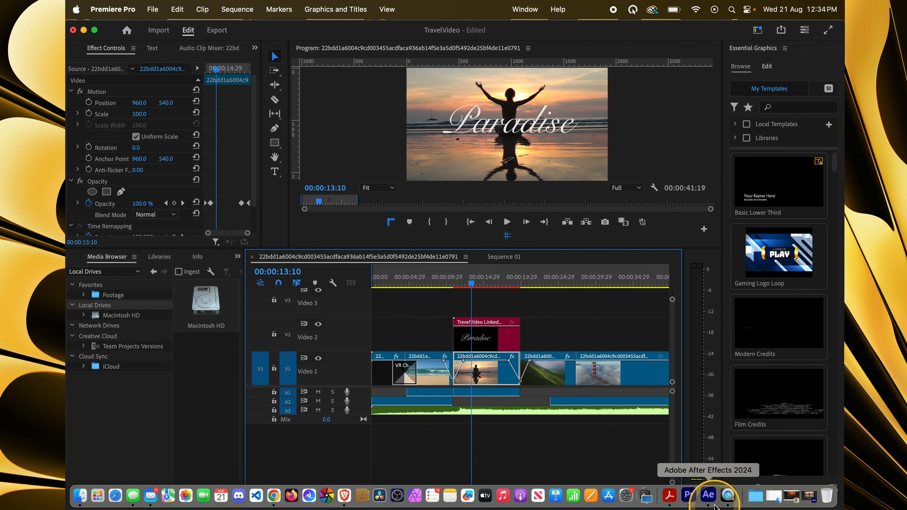
pyautogui.click(714, 507)
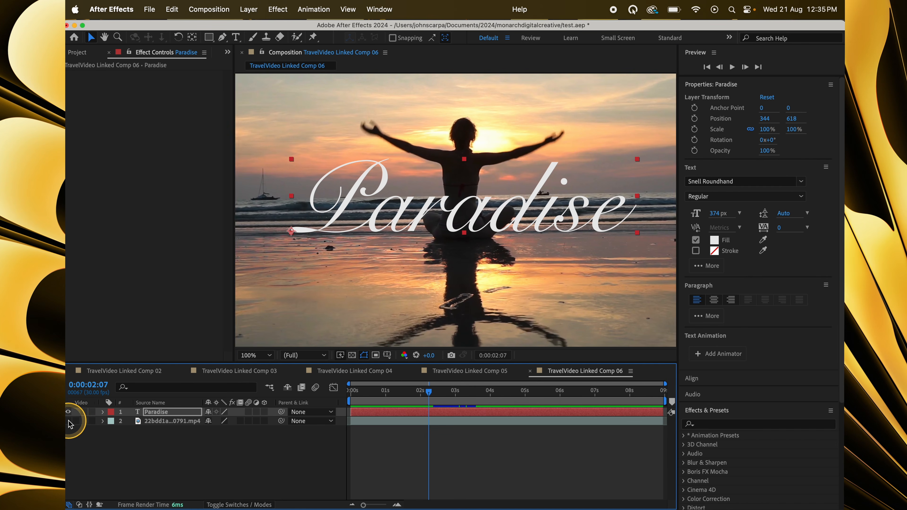
pyautogui.click(68, 421)
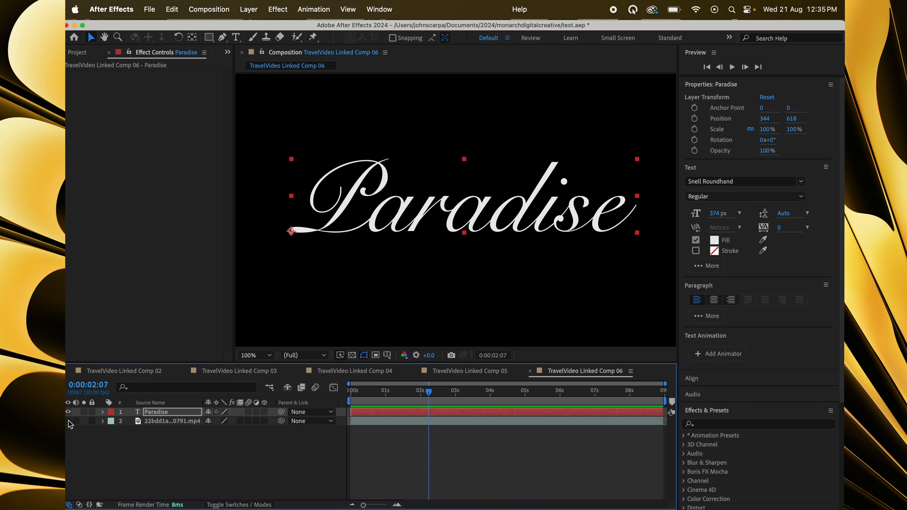
pyautogui.press('super+s')
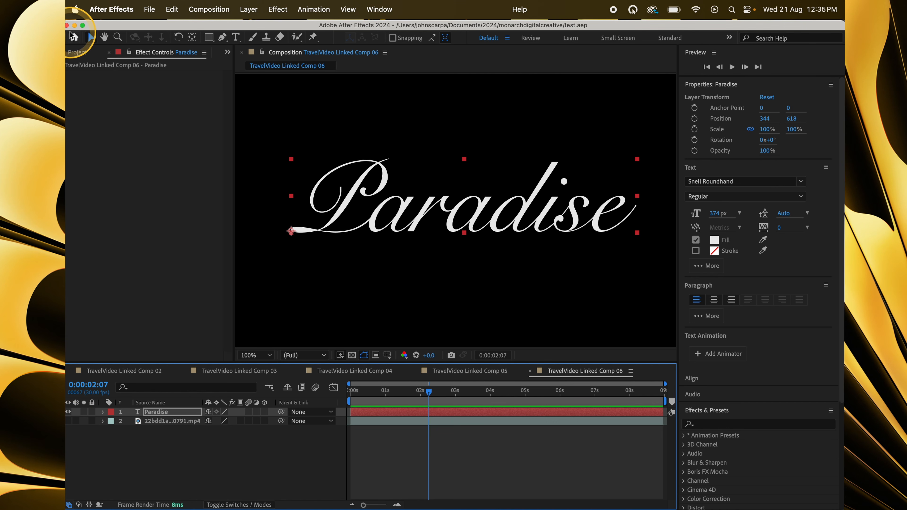
pyautogui.click(74, 25)
pyautogui.click(452, 130)
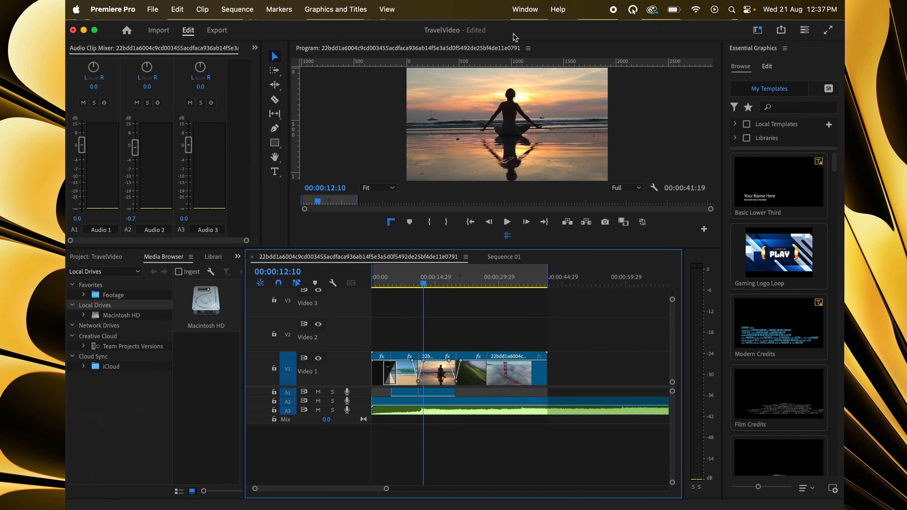
# Import the composition TravelVideo Linked Comp 01 from paradise.aep in the monarchdigitalcreative folder into the TravelVideo project.
pyautogui.moveTo(515, 36); pyautogui.dragTo(528, 137)
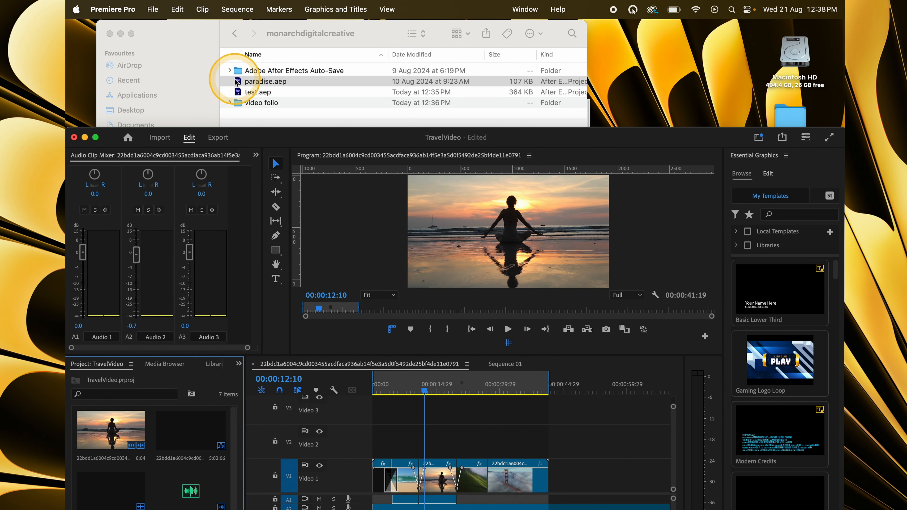
pyautogui.moveTo(240, 83); pyautogui.dragTo(234, 149)
pyautogui.moveTo(159, 424); pyautogui.dragTo(153, 439)
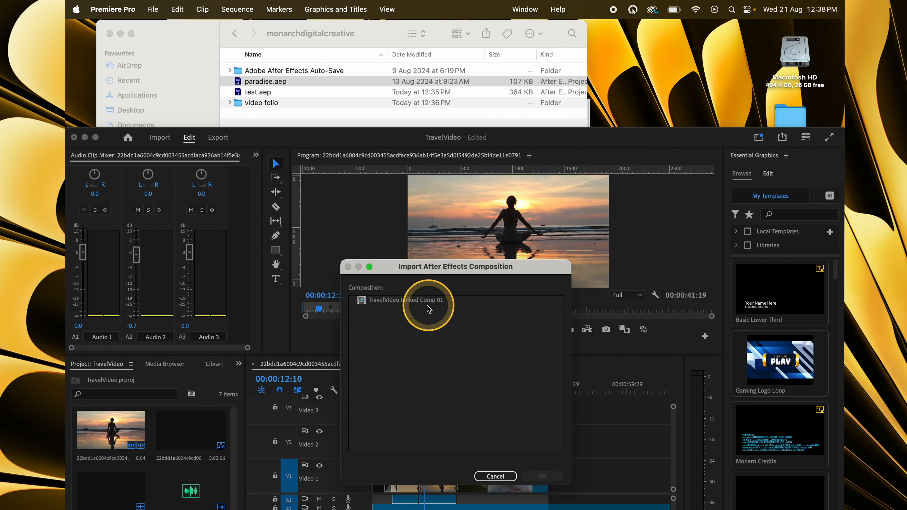
pyautogui.click(405, 303)
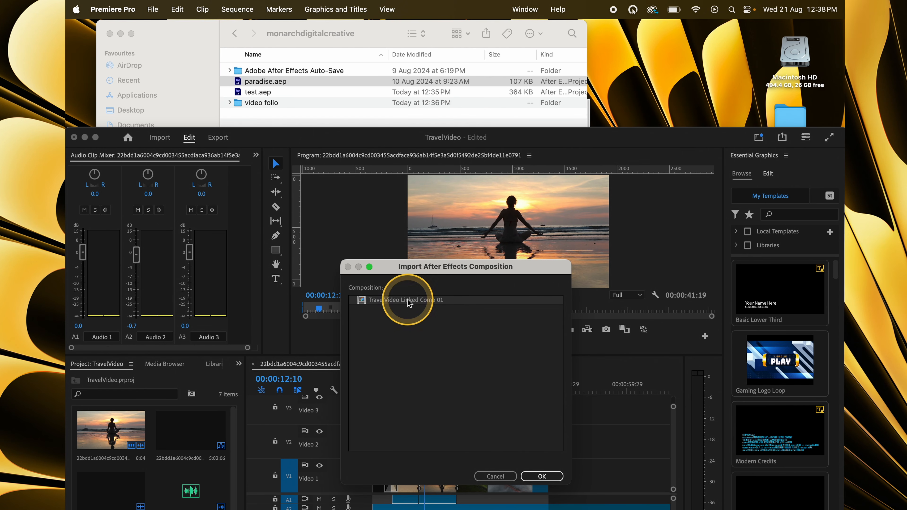
pyautogui.click(547, 478)
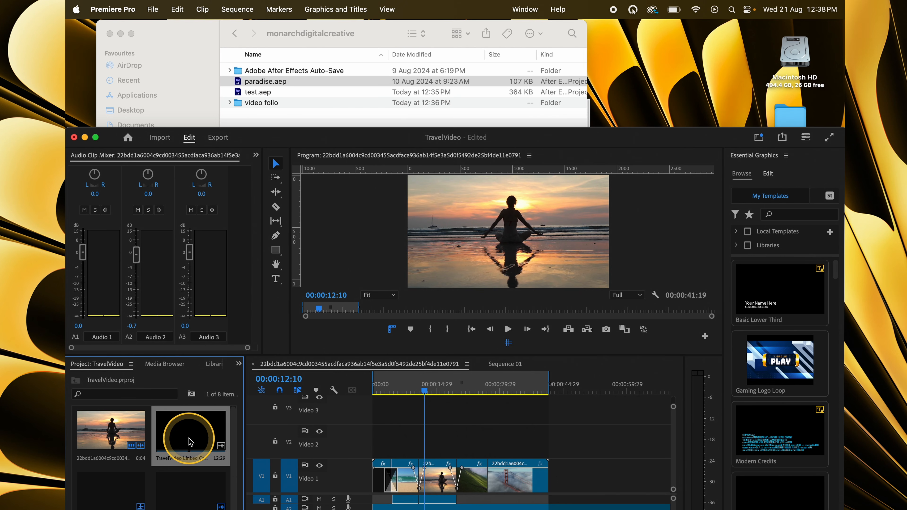
# Place the imported linked composition on Video 2 above the beach meditation clip and play back that part of the sequence.
pyautogui.moveTo(188, 432); pyautogui.dragTo(423, 437)
pyautogui.press('space')
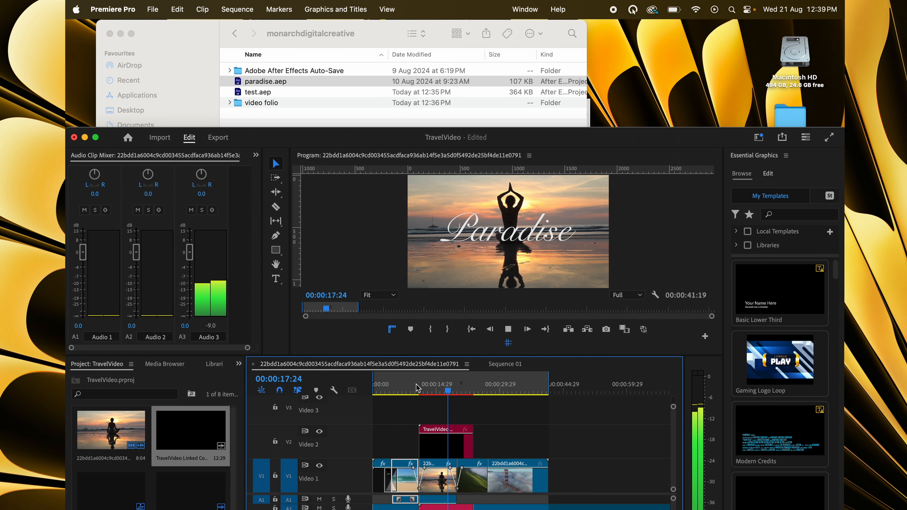
pyautogui.press('space')
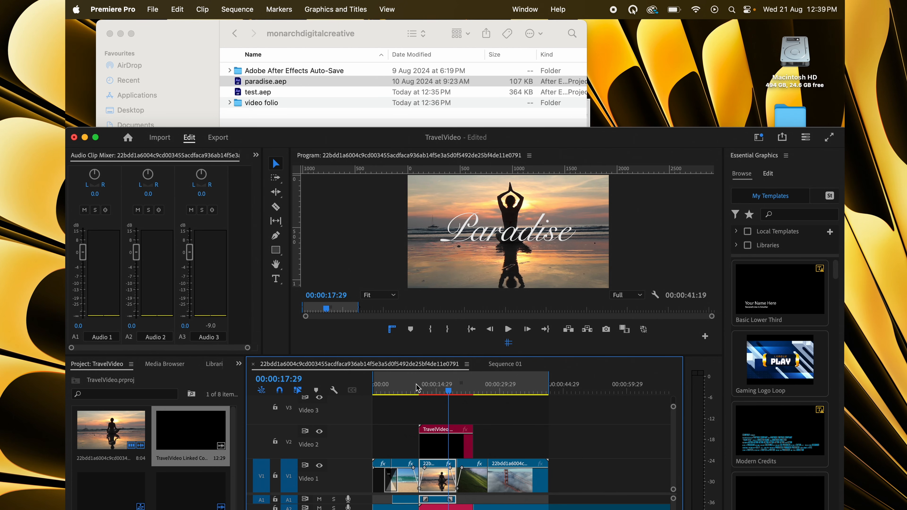